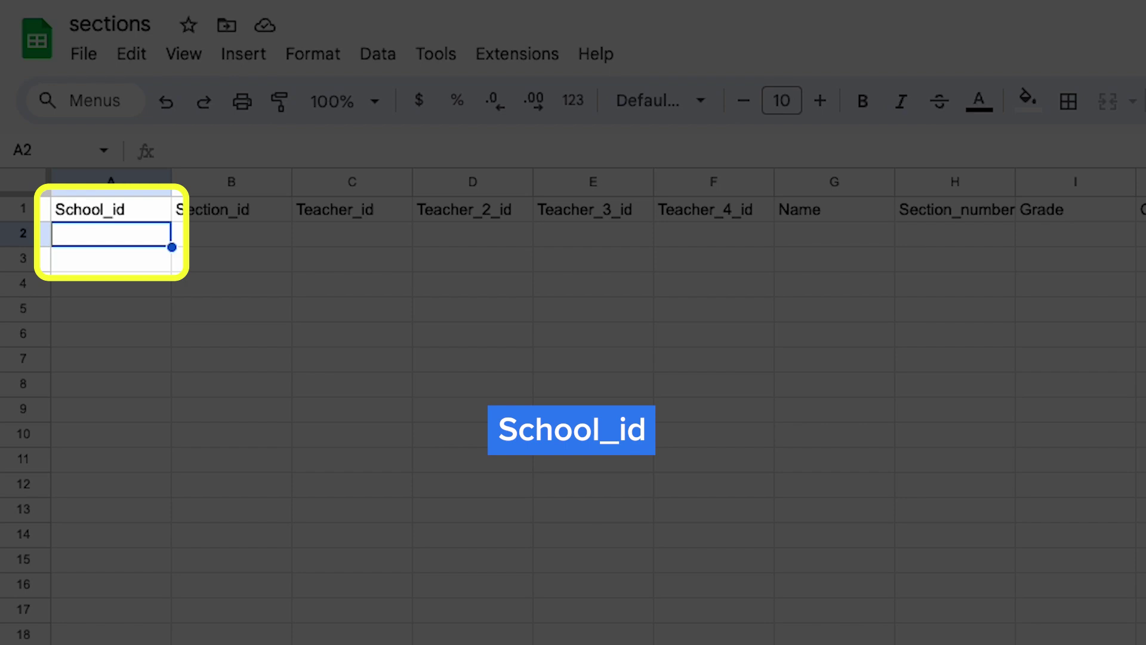
# - Enter Craig_hs in cell A2 under School_id and move to B2
pyautogui.write('Craig_hs')
pyautogui.press('Tab')
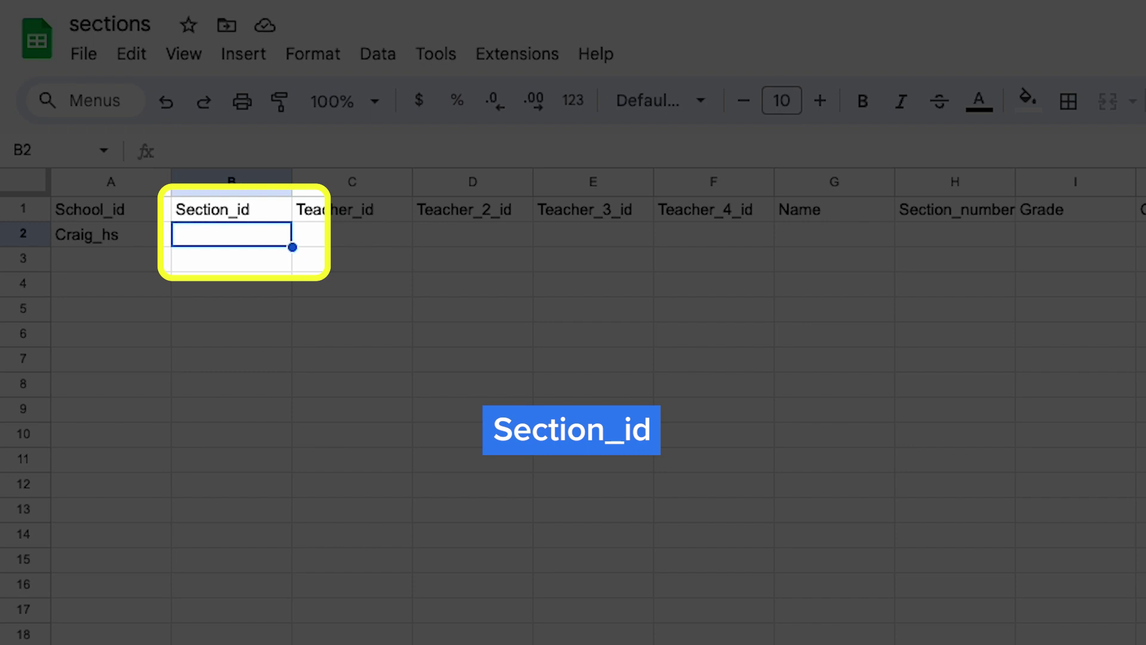
# - Replace the draft section id in B2 with 1578 and paste the teacher's id into C2
pyautogui.write('ALG')
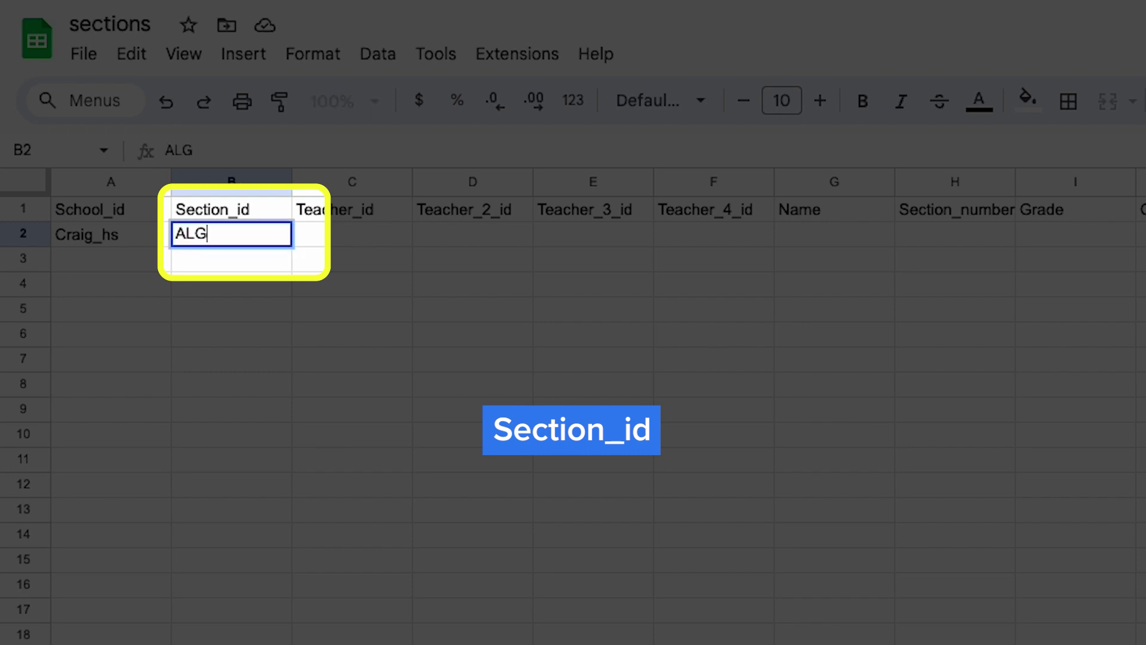
pyautogui.write('1_P2_Dempster')
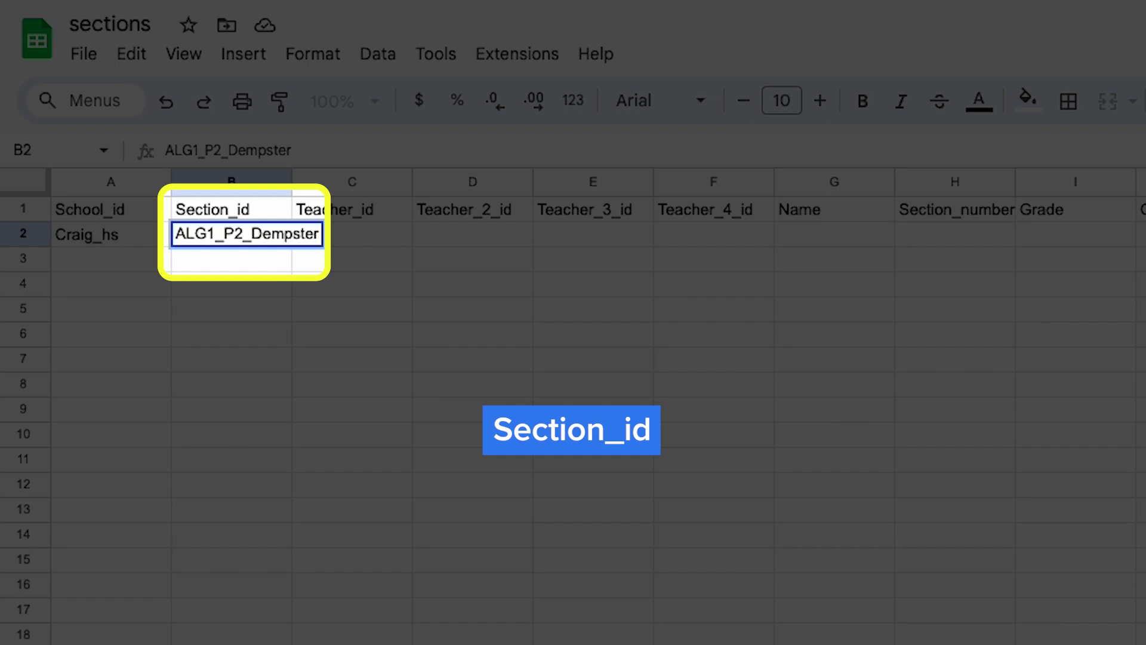
pyautogui.hotkey('ctrl', 'a')
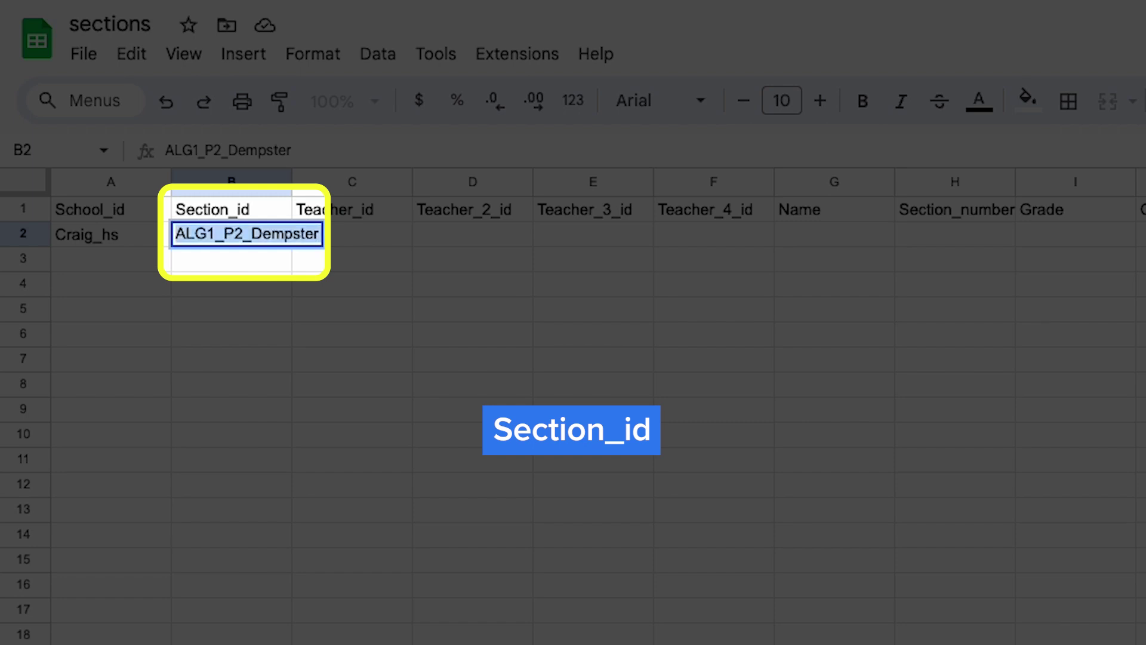
pyautogui.write('1578')
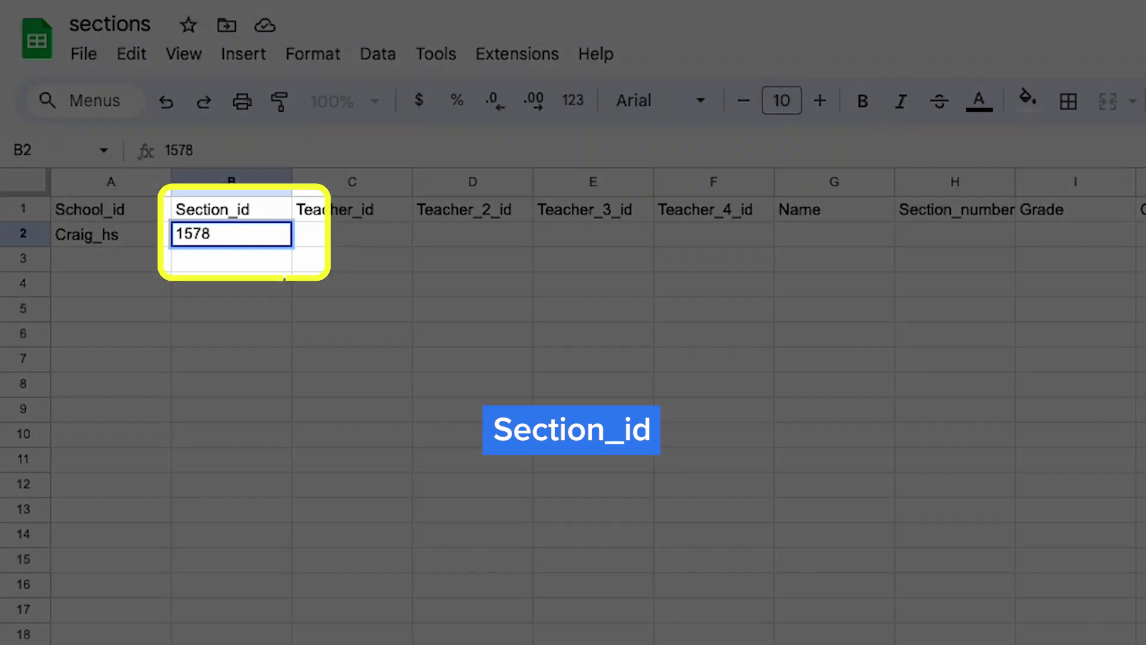
pyautogui.press('Tab')
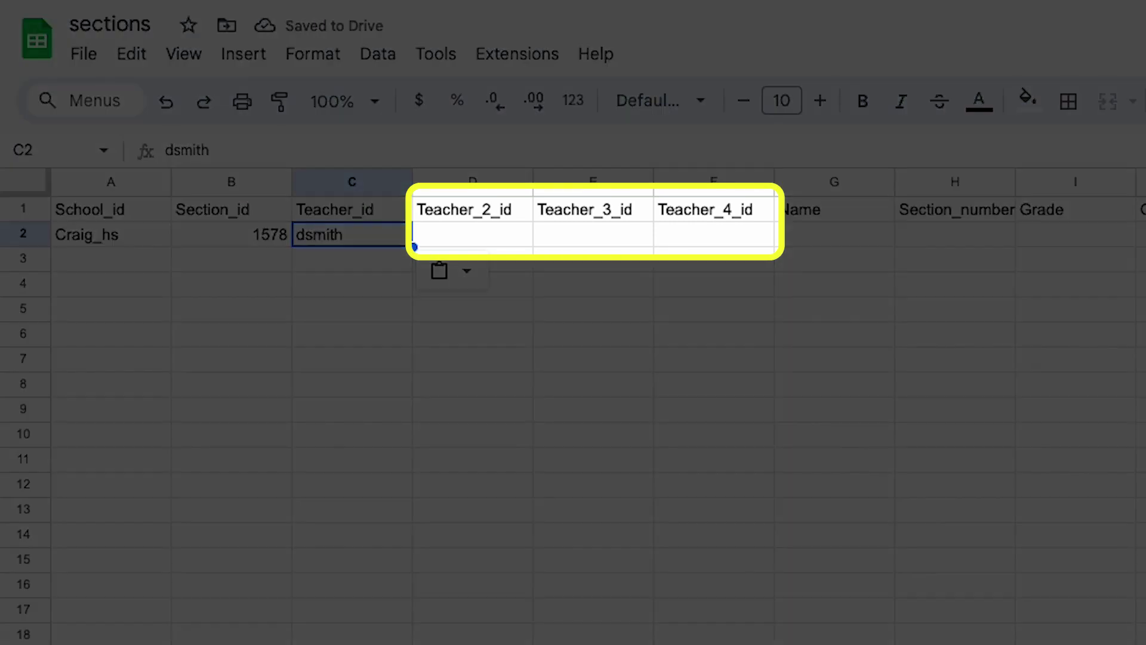
pyautogui.click(472, 234)
pyautogui.click(593, 234)
pyautogui.click(713, 234)
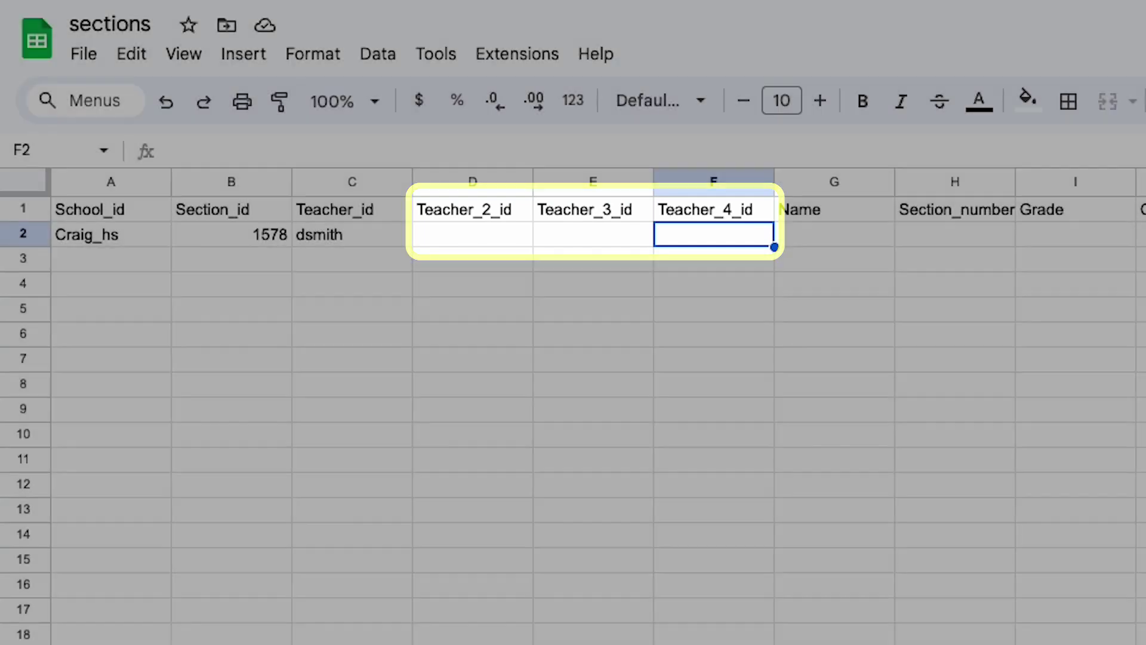
pyautogui.press('Down')
pyautogui.press('Left')
pyautogui.press('Left')
pyautogui.press('Left')
pyautogui.press('Left')
pyautogui.press('Left')
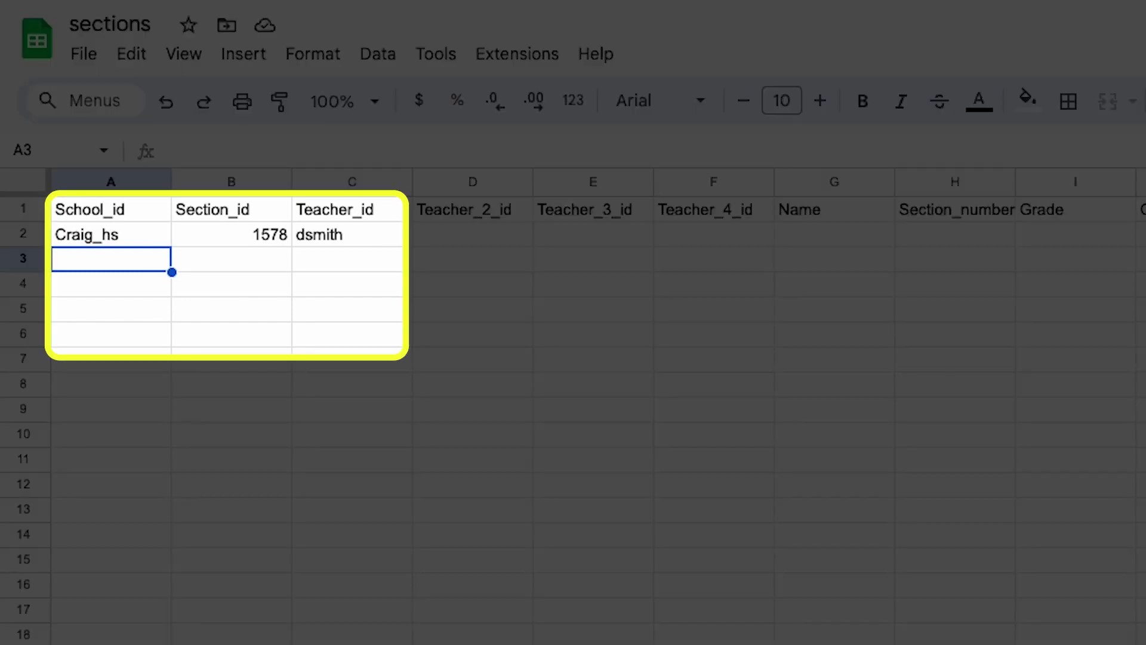
# - Paste four sample elementary school ids into A3:A6, enter Art_period_2 in B3, and copy it to B4
pyautogui.write('Sample_elementary_school Sample_elementary_school2 Sample_elementary_school3 Sample_elementary_school4')
pyautogui.press('Right')
pyautogui.write('Ar')
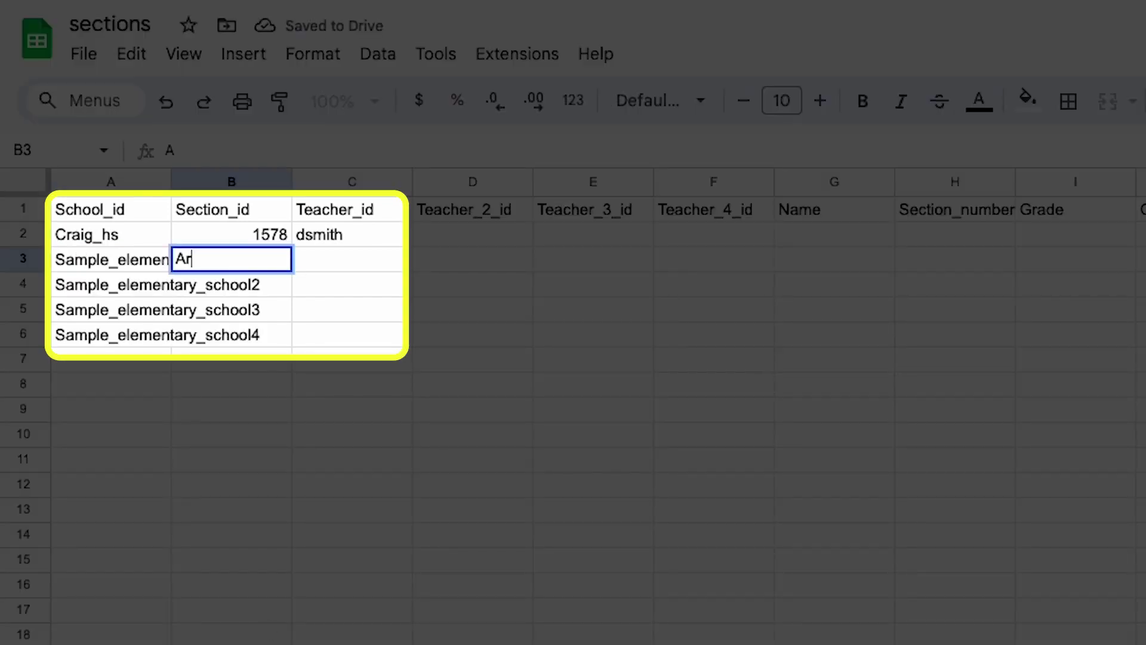
pyautogui.write('t_period_')
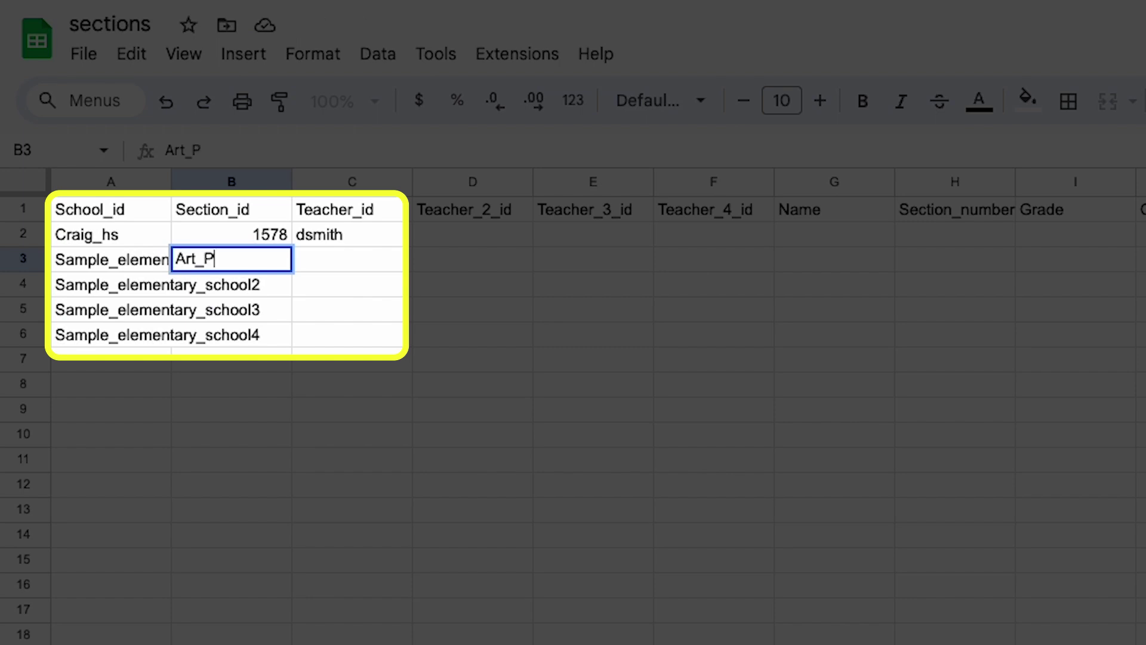
pyautogui.write('2')
pyautogui.press('Up')
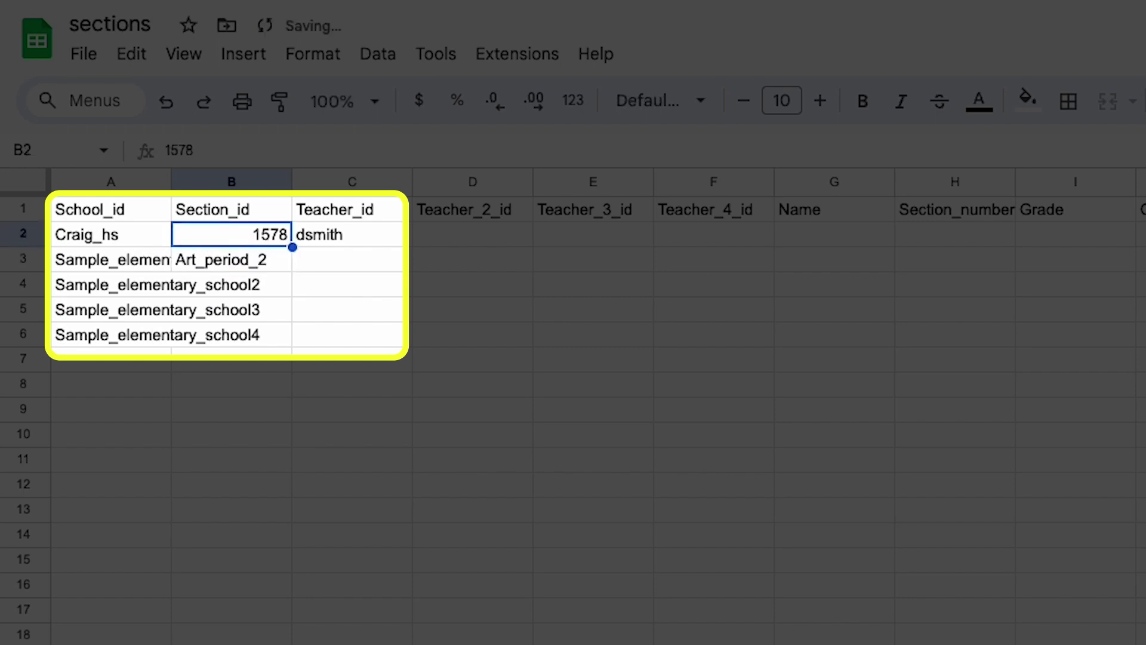
pyautogui.press('Down')
pyautogui.hotkey('ctrl', 'c')
pyautogui.press('Down')
pyautogui.hotkey('ctrl', 'v')
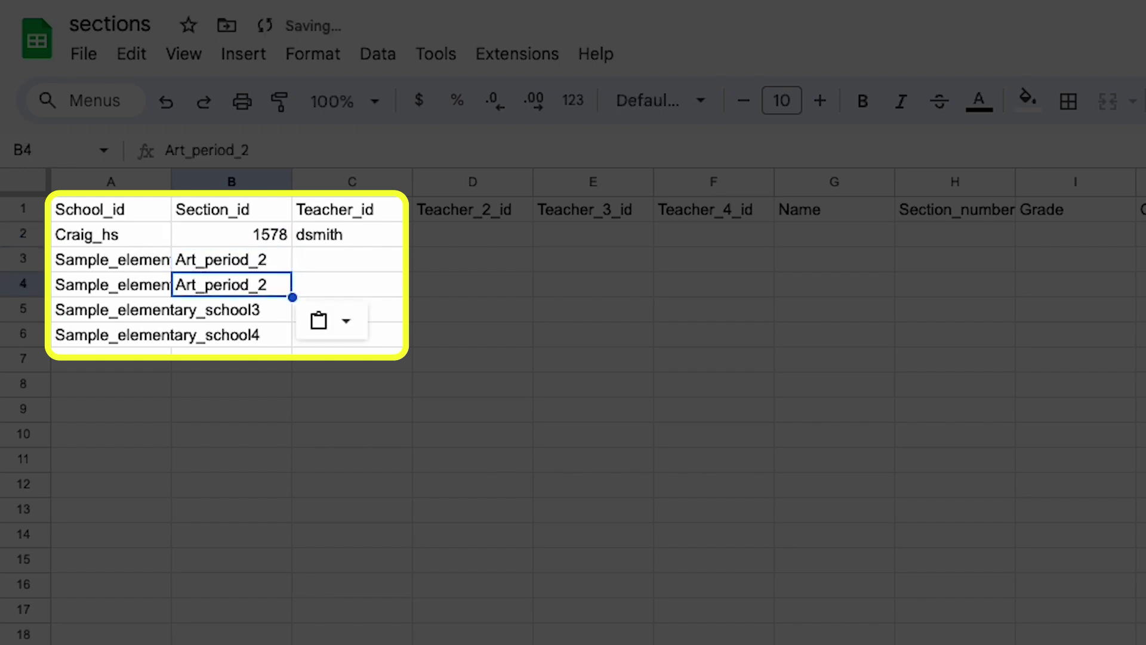
# - Turn the copied section ids in B4:B6 into Art_period_3, Art_period_4 and Art_period_5
pyautogui.click(316, 146)
pyautogui.press('BackSpace')
pyautogui.write('3')
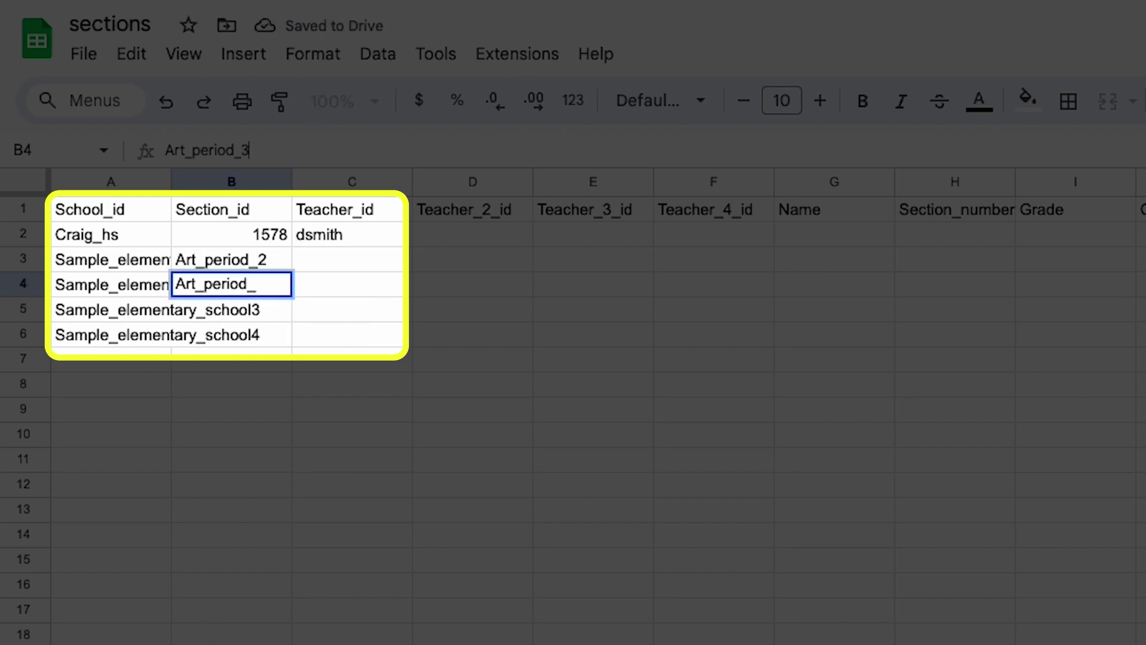
pyautogui.press('Return')
pyautogui.hotkey('ctrl', 'v')
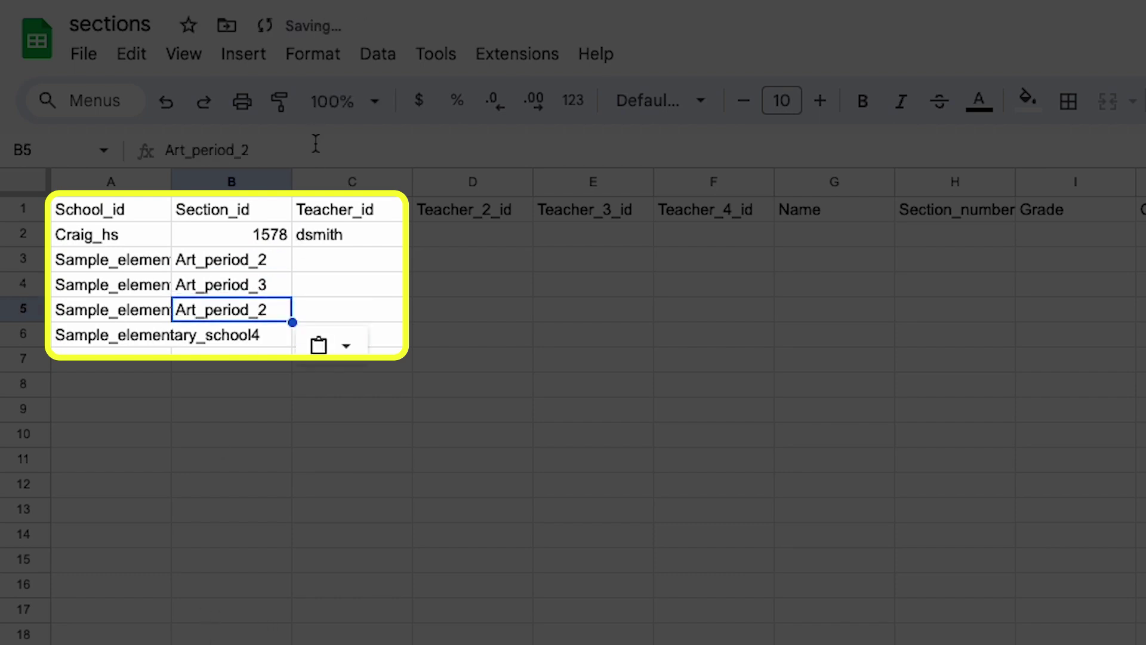
pyautogui.click(284, 149)
pyautogui.press('BackSpace')
pyautogui.write('4')
pyautogui.press('Return')
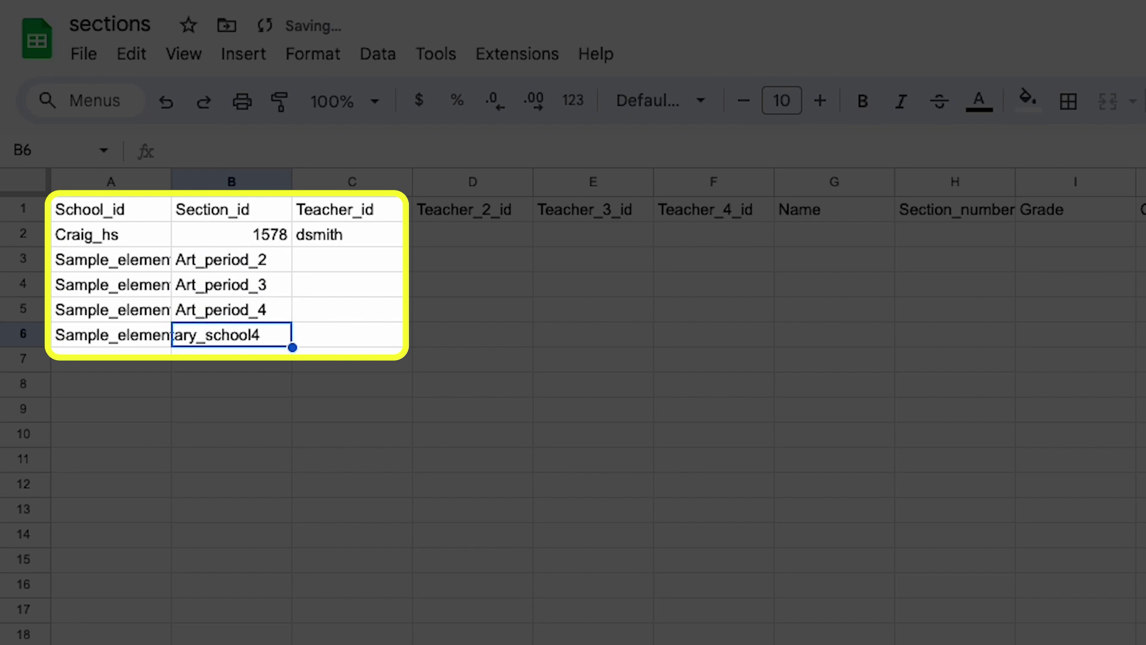
pyautogui.hotkey('ctrl', 'v')
pyautogui.click(289, 151)
pyautogui.press('BackSpace')
pyautogui.write('5')
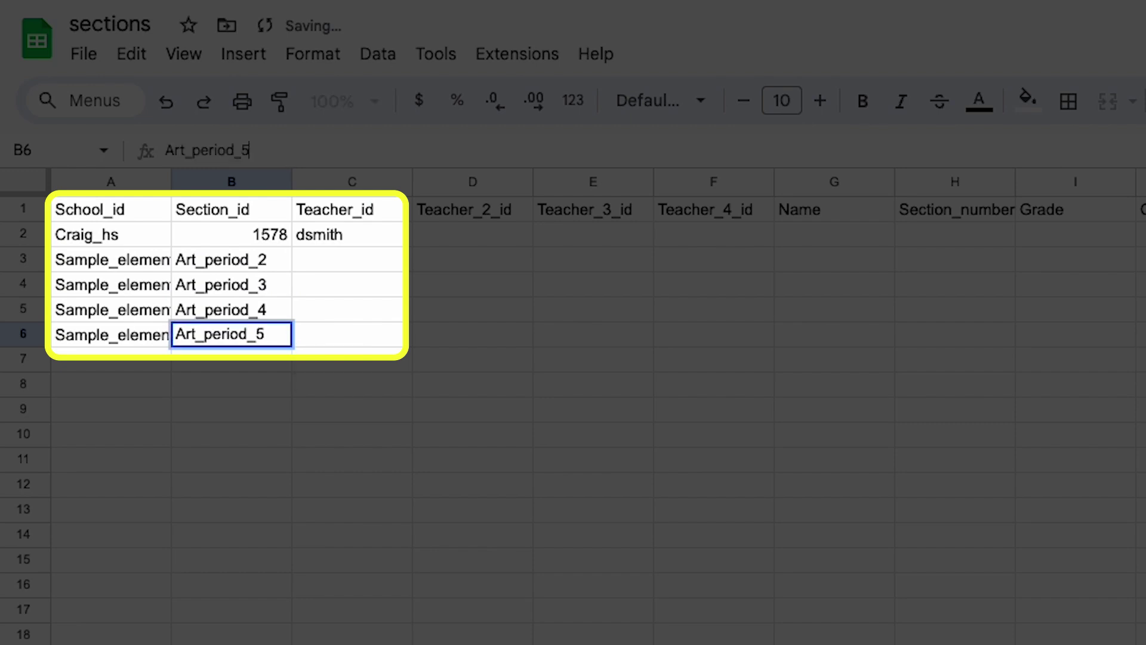
pyautogui.press('Return')
# - Fill Teacher_id cells C3:C6 with the same teacher id
pyautogui.press('Up')
pyautogui.press('Up')
pyautogui.press('Up')
pyautogui.press('Up')
pyautogui.press('Right')
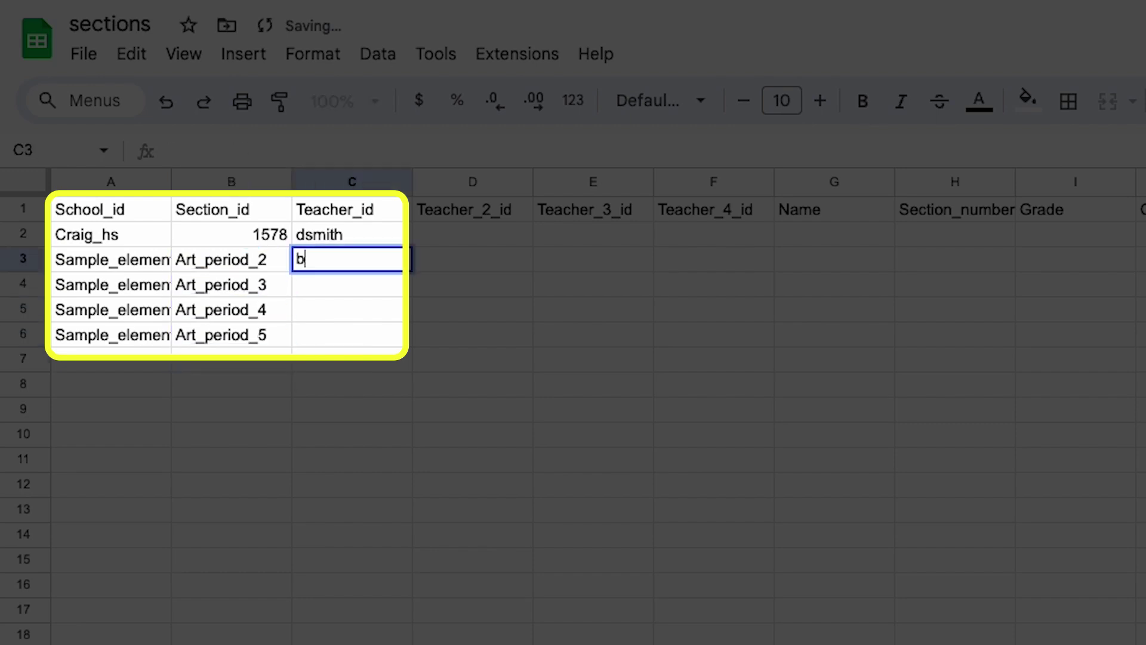
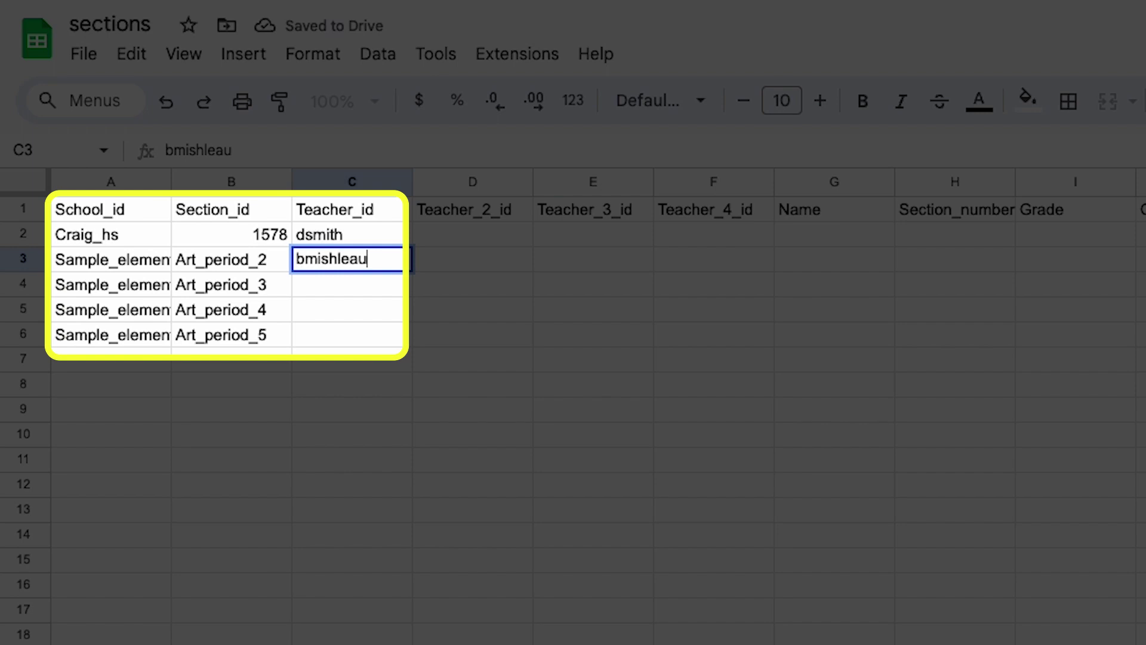
pyautogui.hotkey('ctrl', 'Return')
pyautogui.hotkey('ctrl', 'c')
pyautogui.press('Down')
pyautogui.hotkey('ctrl', 'v')
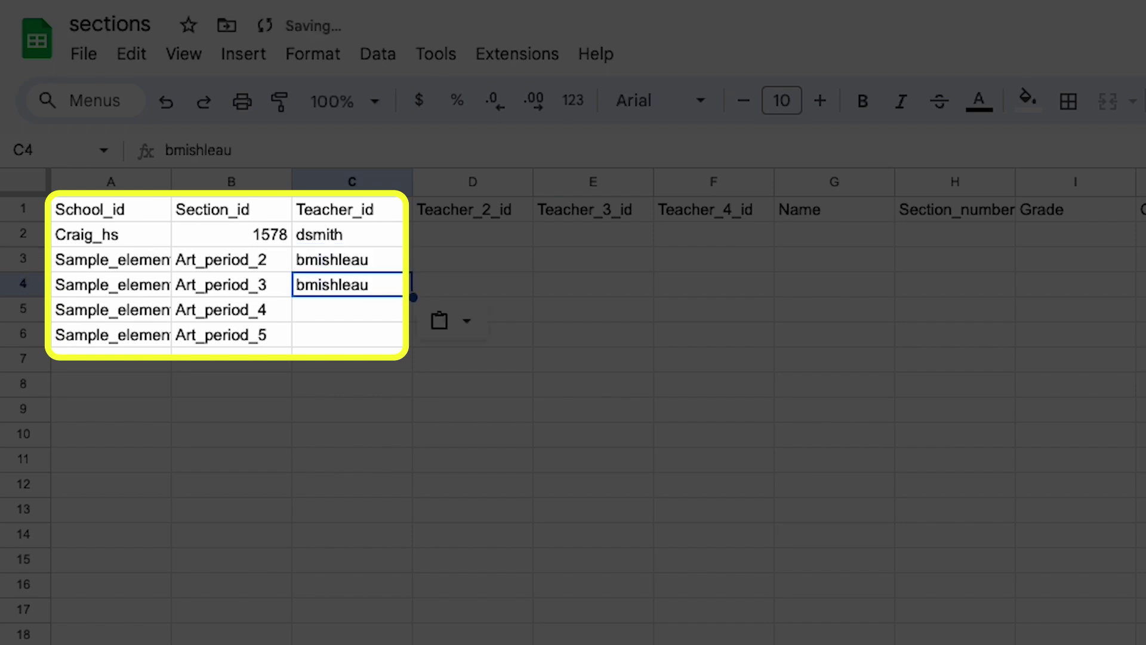
pyautogui.press('Return')
pyautogui.hotkey('ctrl', 'v')
pyautogui.press('Escape')
pyautogui.press('Down')
pyautogui.hotkey('ctrl', 'v')
pyautogui.press('Down')
pyautogui.hotkey('ctrl', 'v')
pyautogui.press('Down')
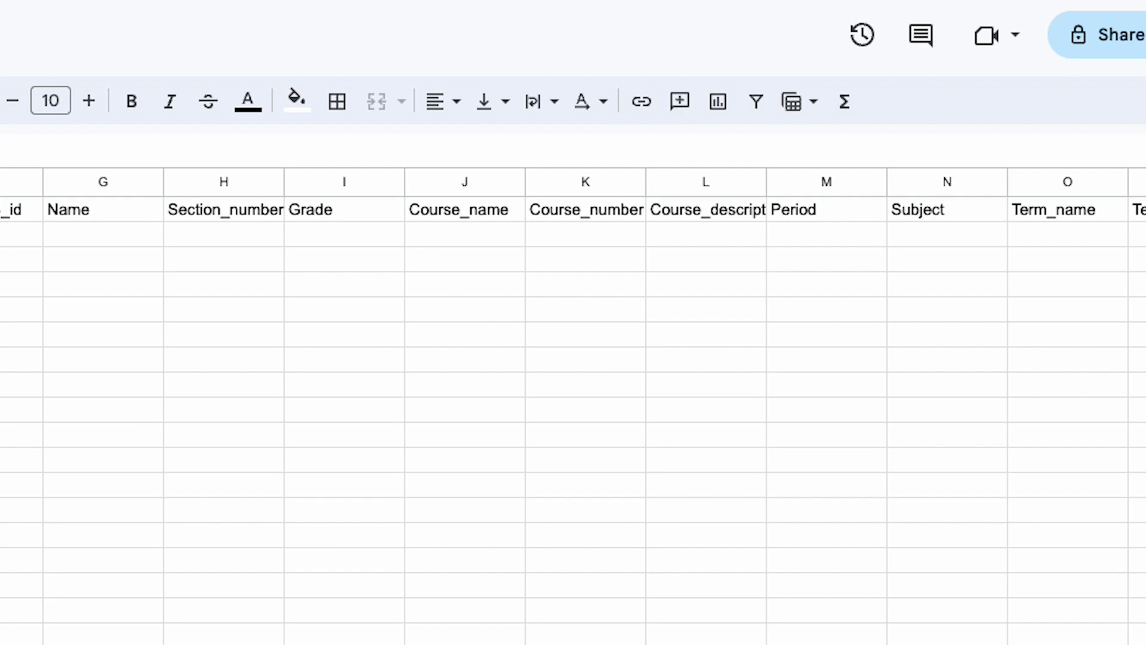
# - Enter 10 in I2, Algebra II in the Course_name cell, and 4 in the Period cell M2
pyautogui.click(332, 233)
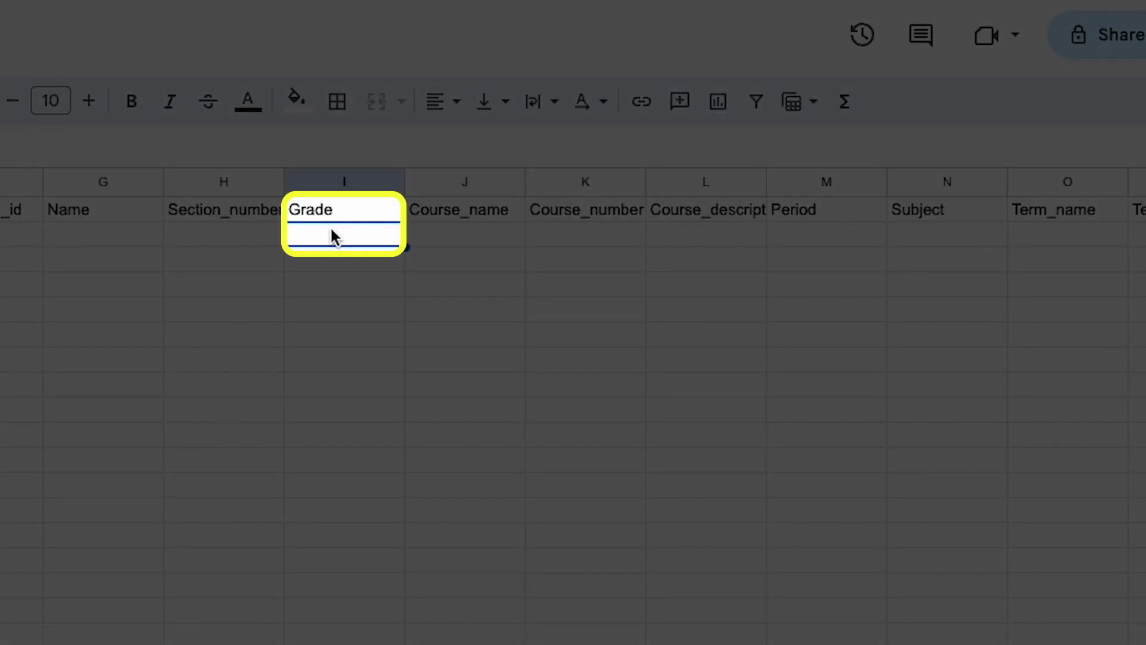
pyautogui.write('10')
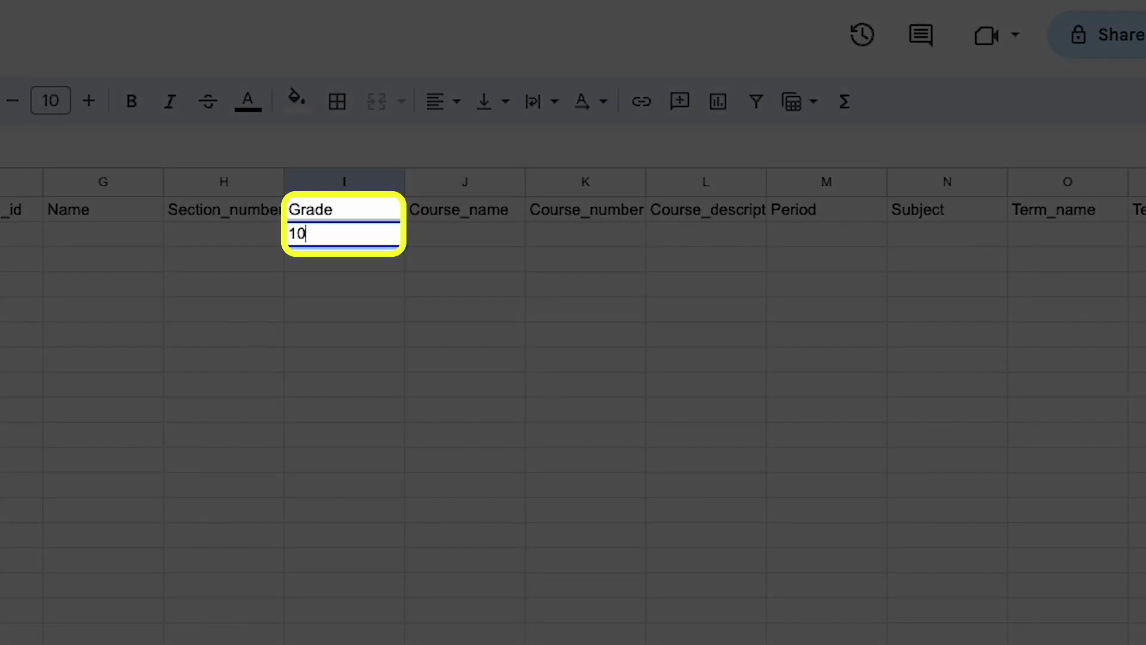
pyautogui.press('Tab')
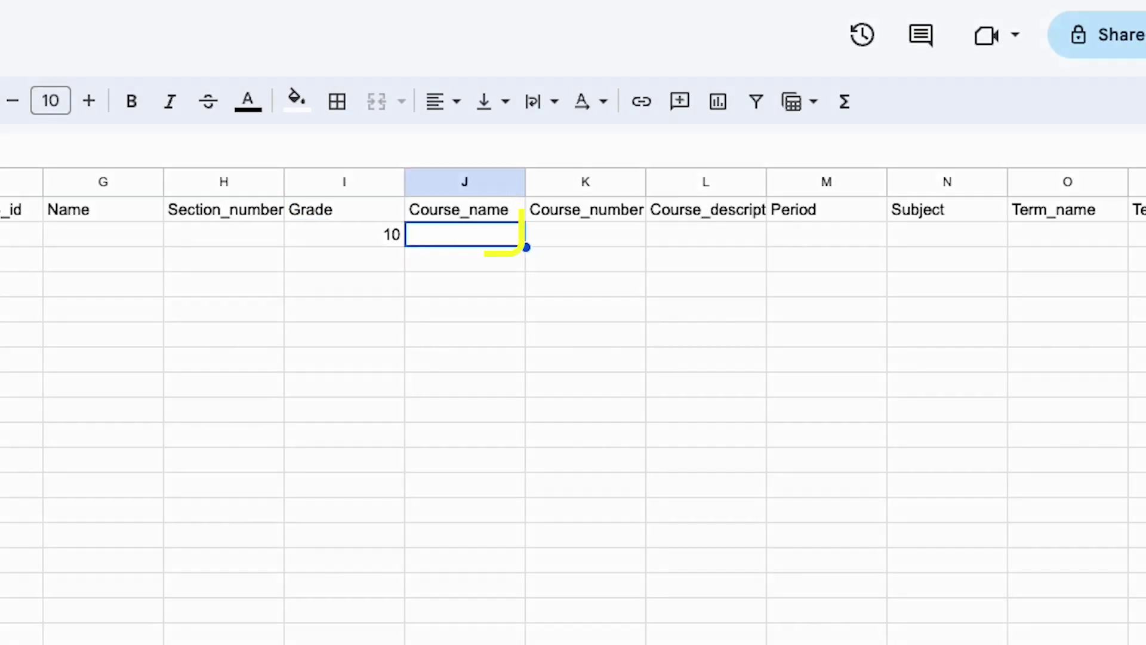
pyautogui.write('Algeb')
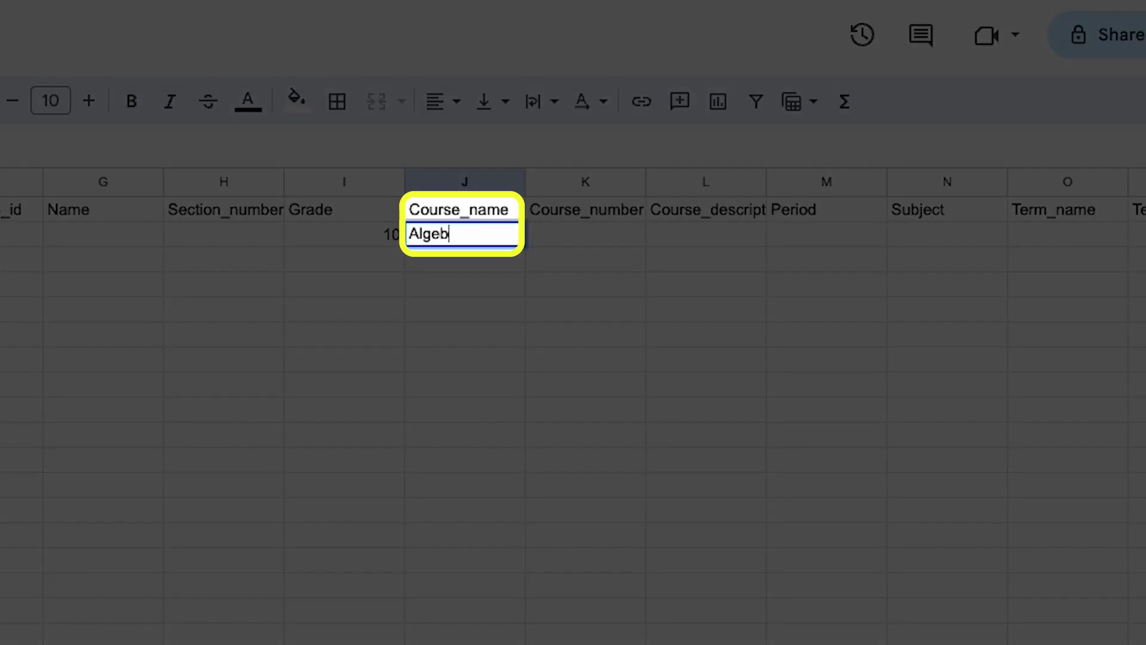
pyautogui.write('ra II')
pyautogui.press('Tab')
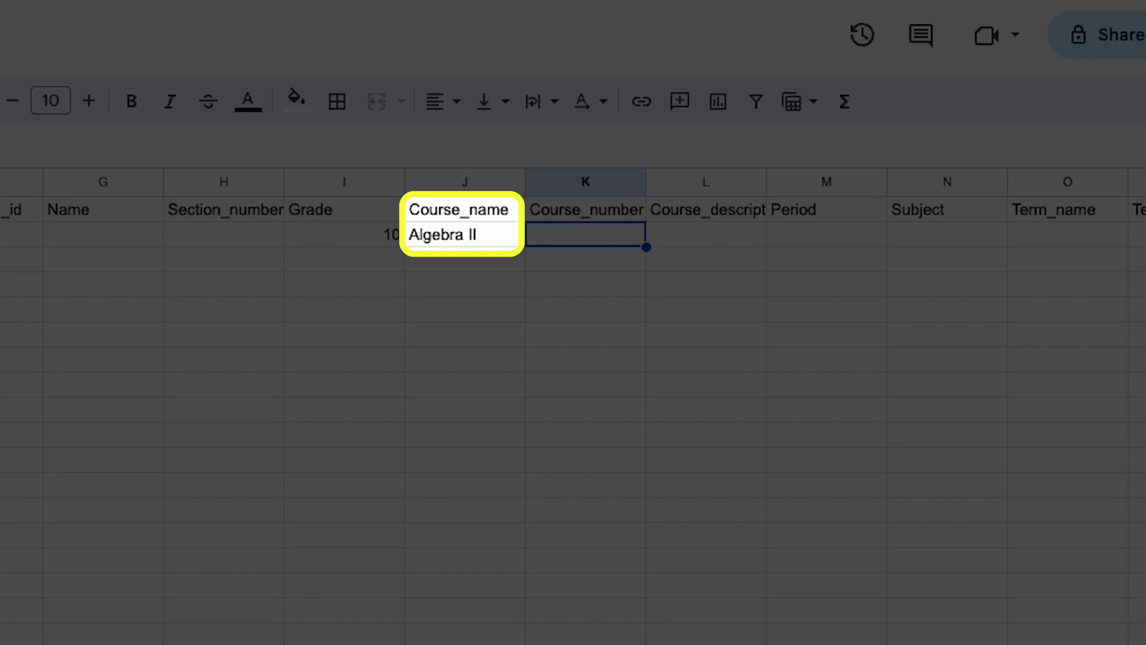
pyautogui.press('Tab')
pyautogui.press('Tab')
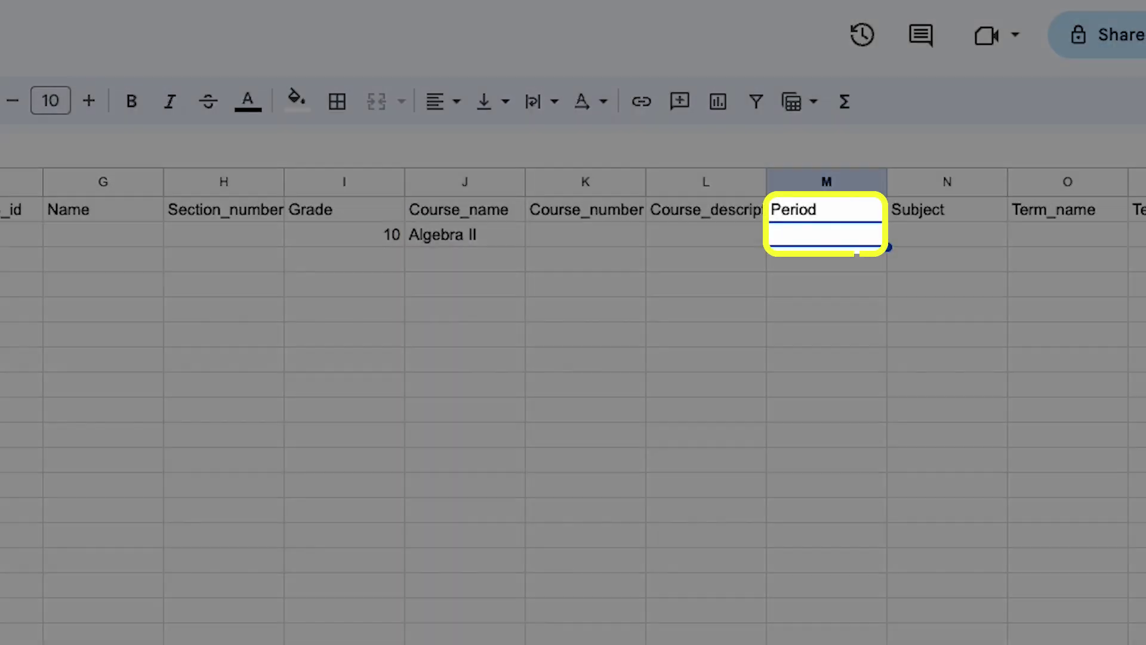
pyautogui.write('4')
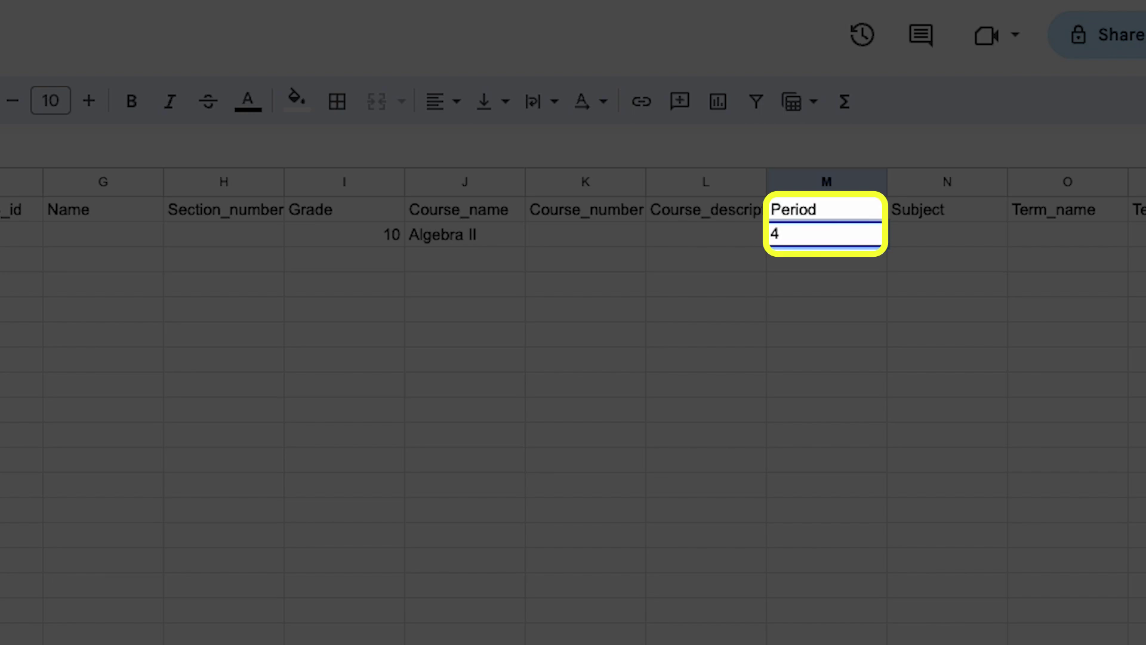
pyautogui.press('Tab')
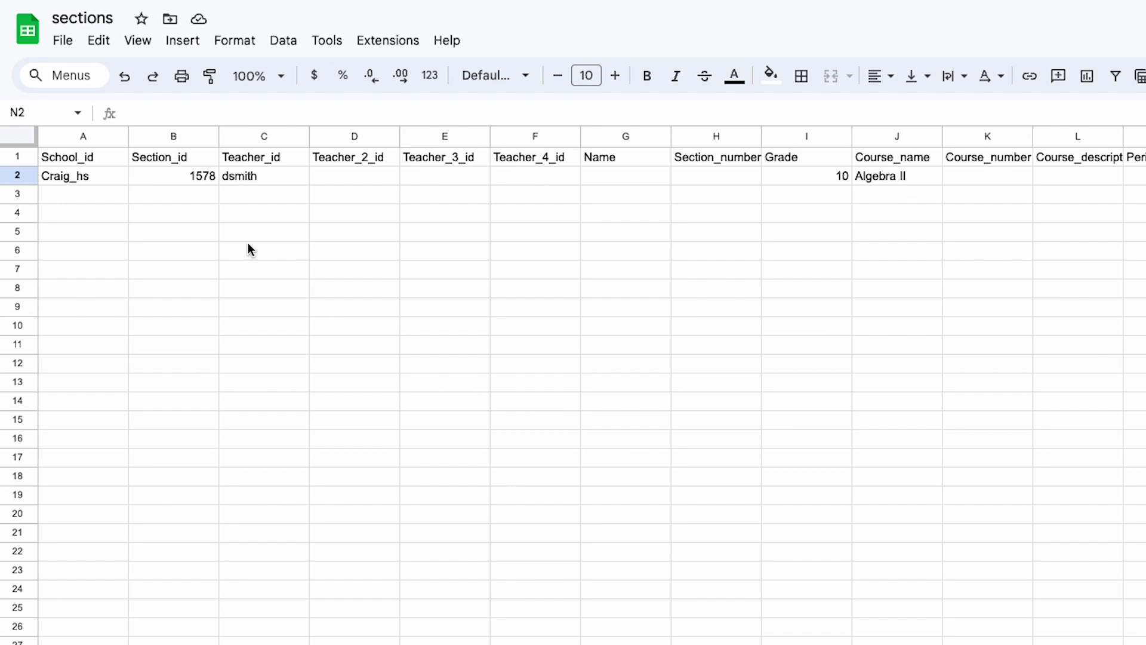
# - Download the sheet via File > Download as Comma Separated Values (.csv)
pyautogui.click(63, 41)
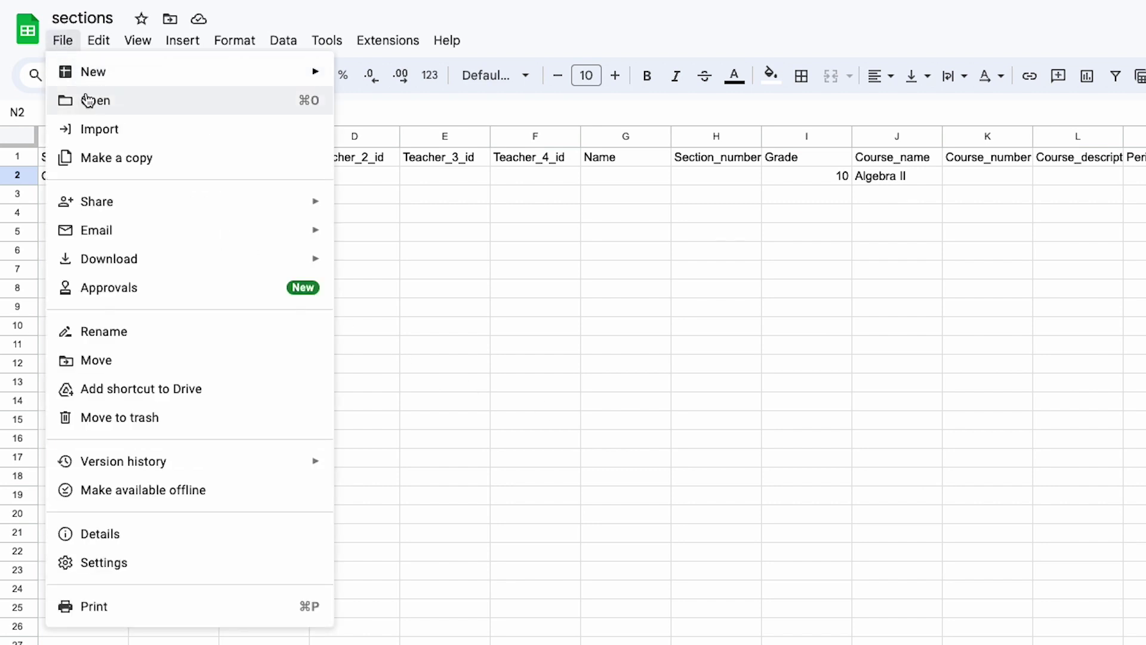
pyautogui.moveTo(155, 261)
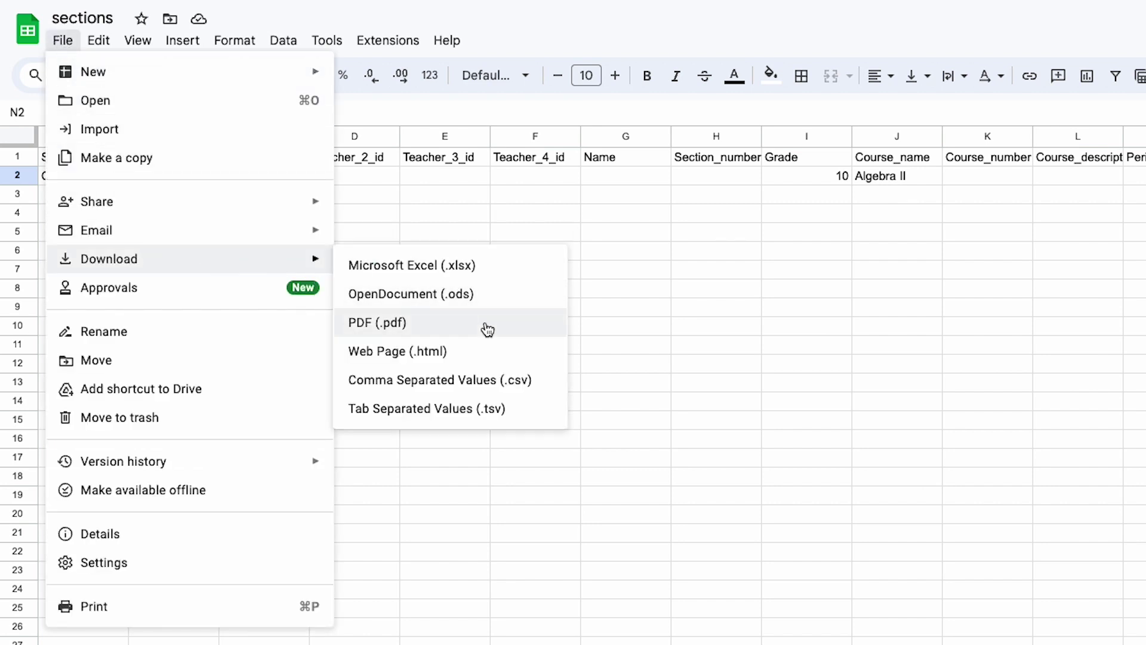
pyautogui.click(502, 382)
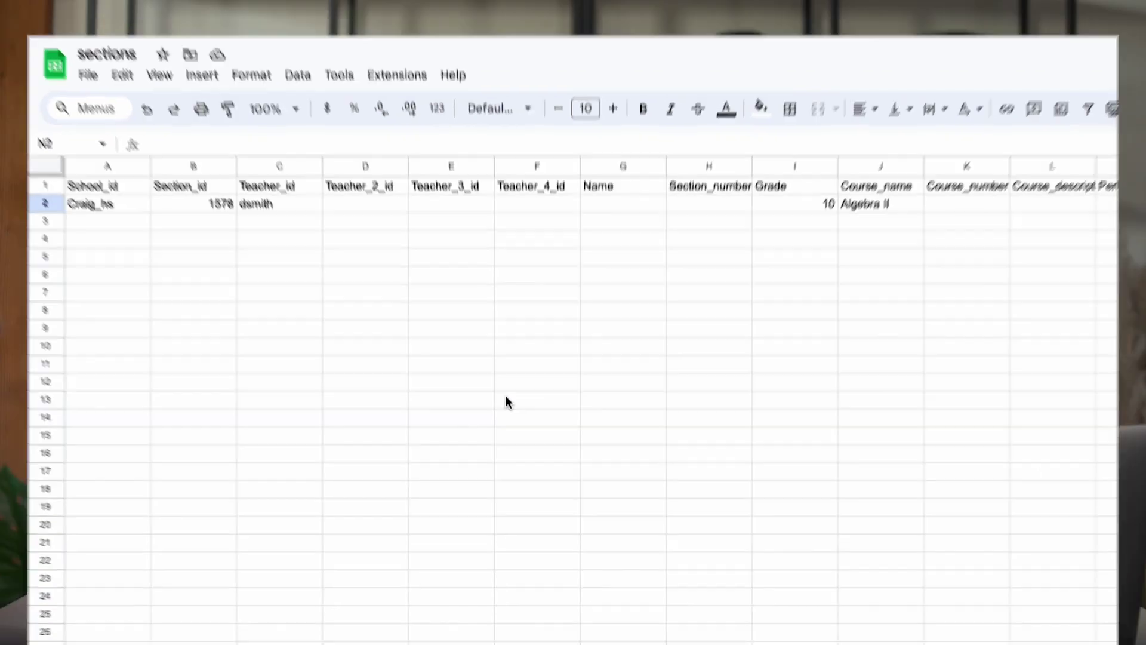